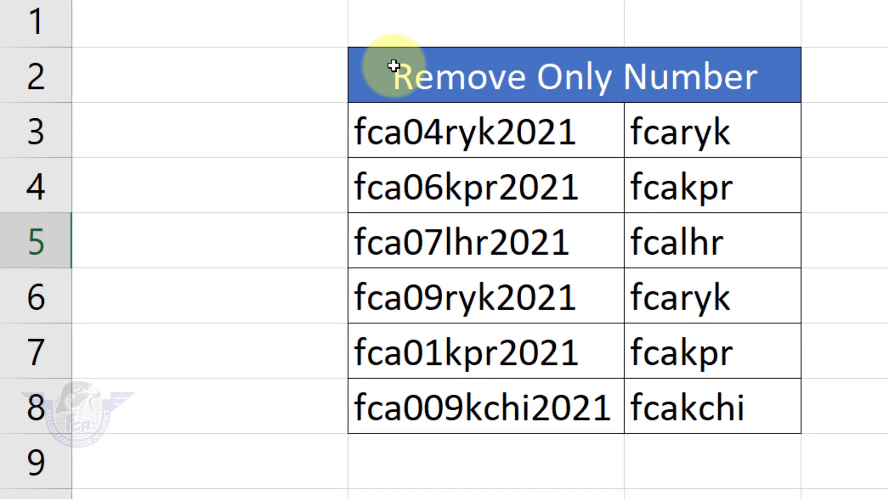
# Examine the source and result columns of the Remove Only Number and Remove Only Text tables.
pyautogui.moveTo(393, 65); pyautogui.dragTo(576, 408)
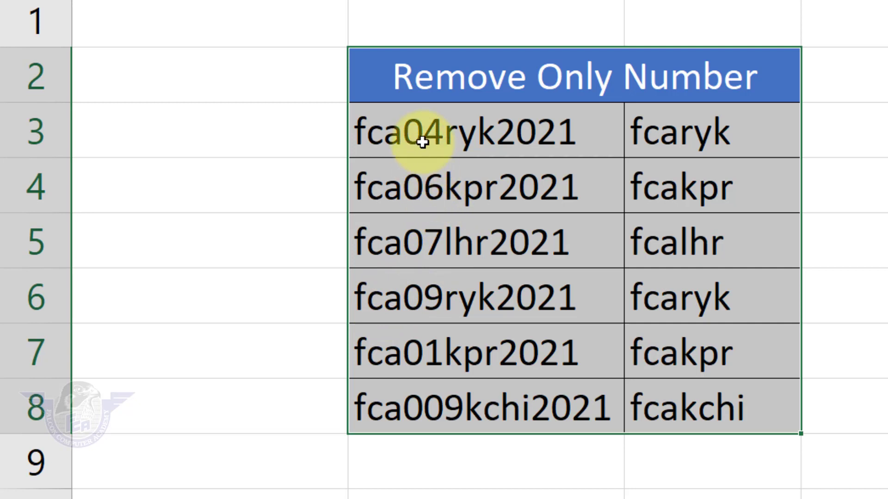
pyautogui.moveTo(717, 126); pyautogui.dragTo(713, 396)
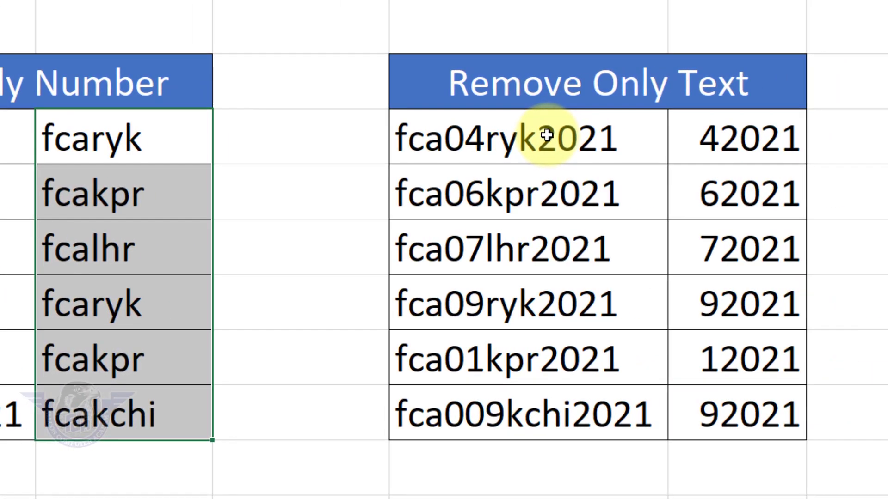
pyautogui.click(546, 135)
pyautogui.moveTo(546, 135); pyautogui.dragTo(543, 413)
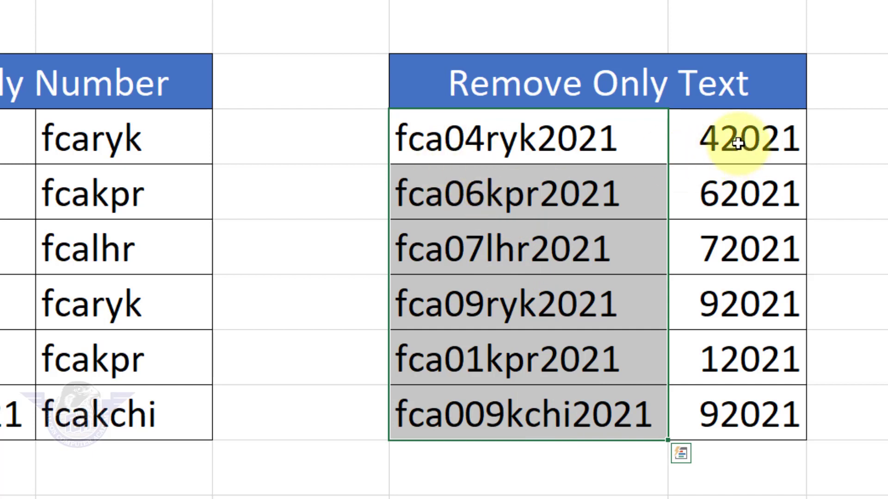
pyautogui.moveTo(737, 143); pyautogui.dragTo(737, 410)
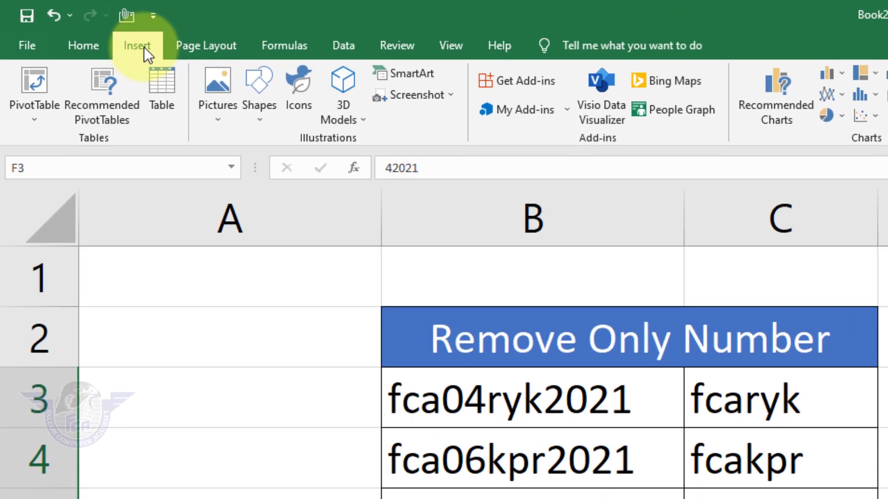
# Remove the Remove Unwanted Characters add-in from the list of installed Office add-ins.
pyautogui.click(526, 87)
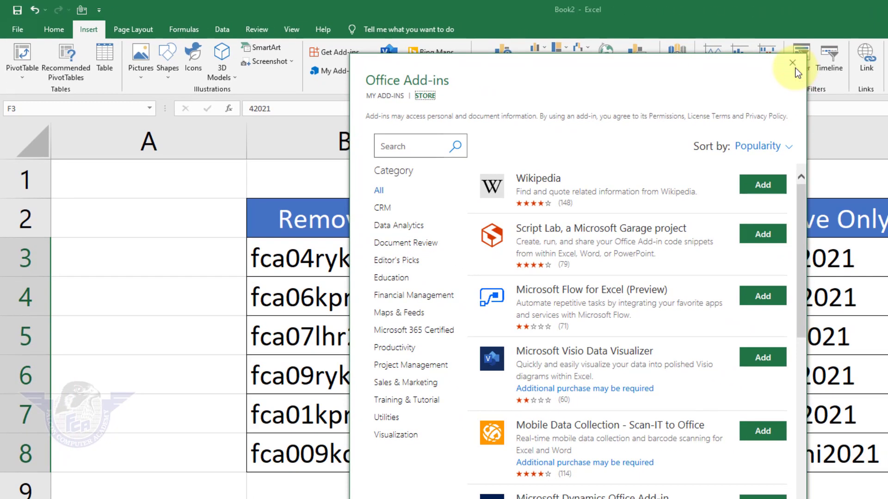
pyautogui.click(792, 63)
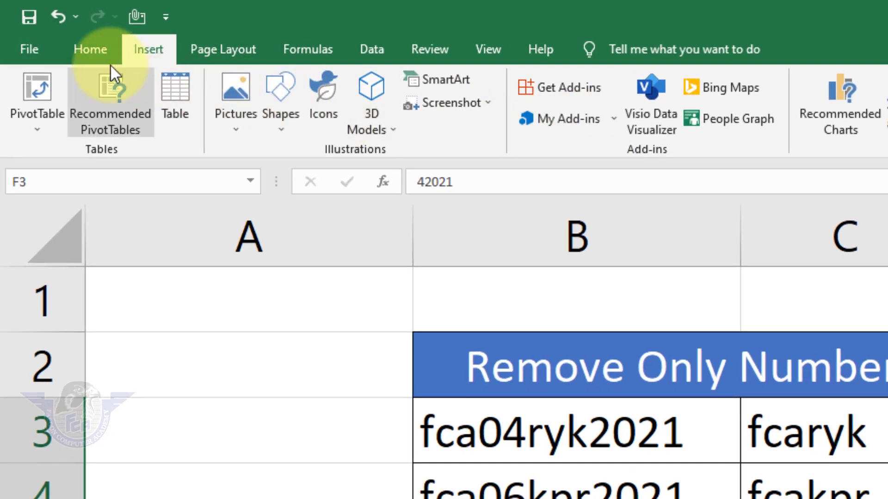
pyautogui.click(576, 122)
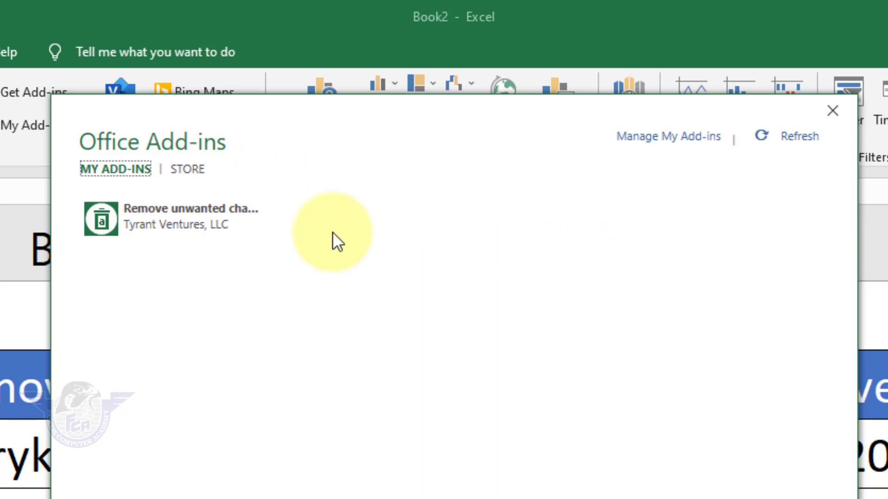
pyautogui.click(277, 212)
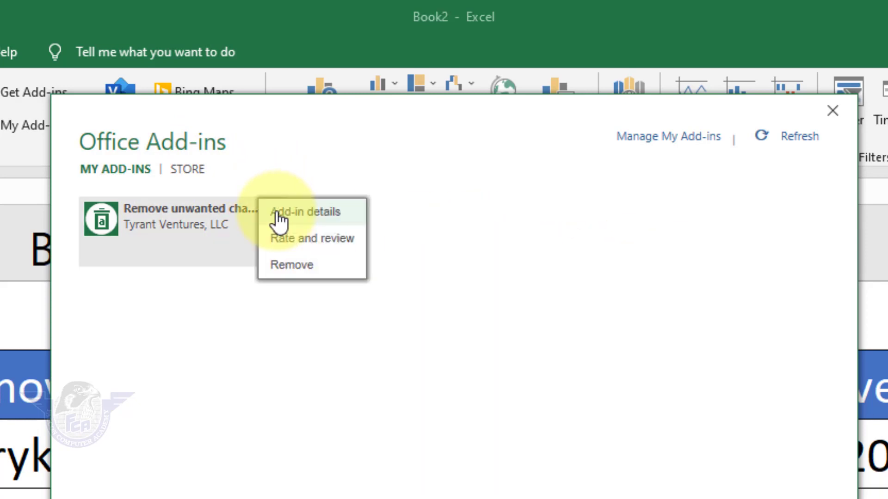
pyautogui.click(290, 277)
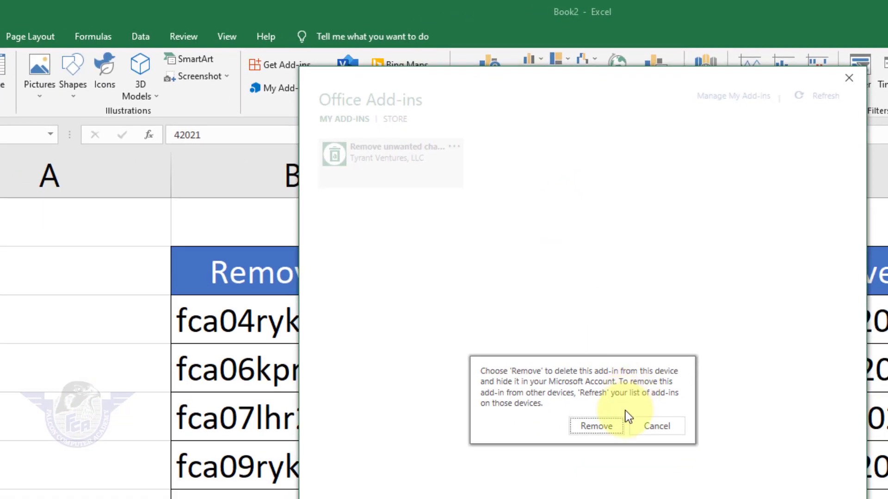
pyautogui.click(606, 426)
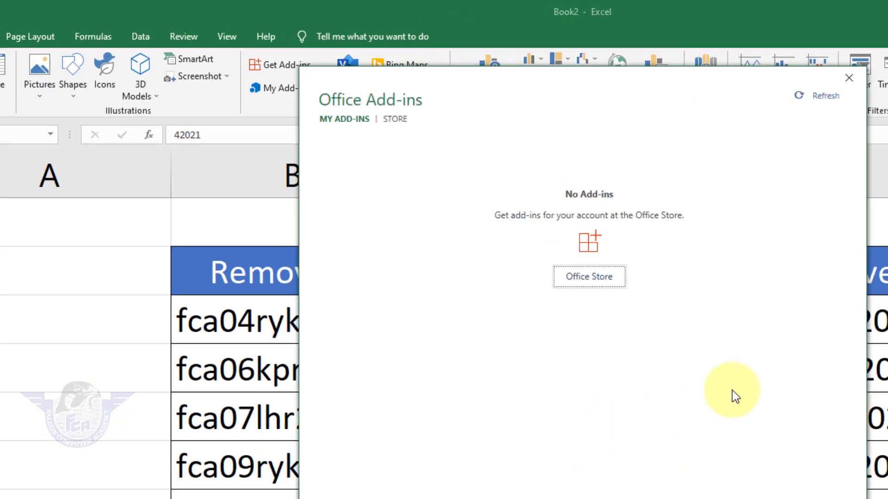
pyautogui.click(850, 83)
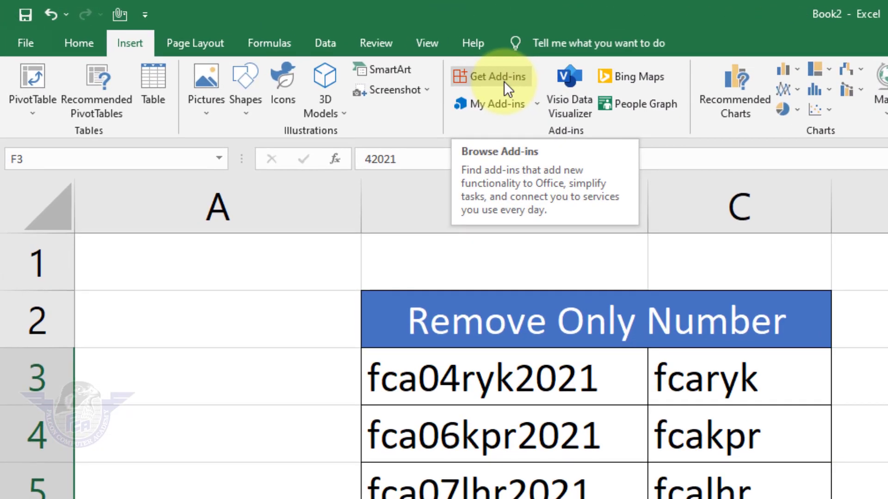
# Search the Office add-in store for "Remove" and add Remove Unwanted Characters, accepting its license terms.
pyautogui.click(504, 80)
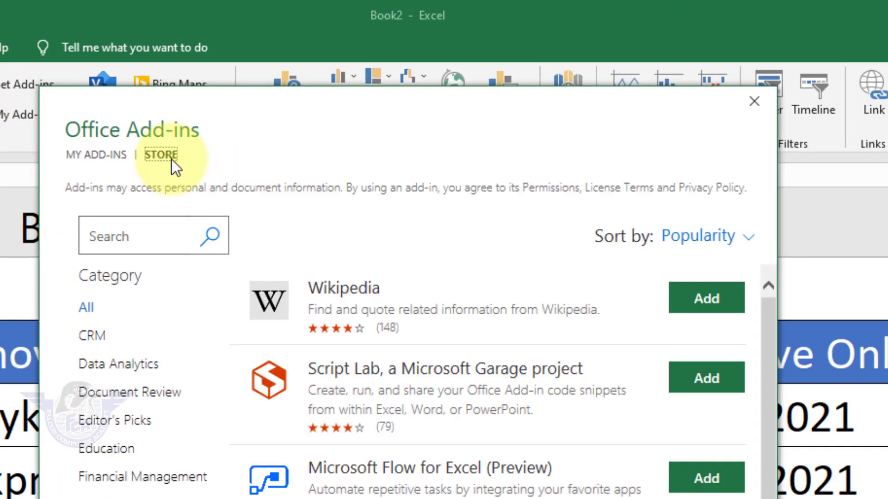
pyautogui.click(137, 236)
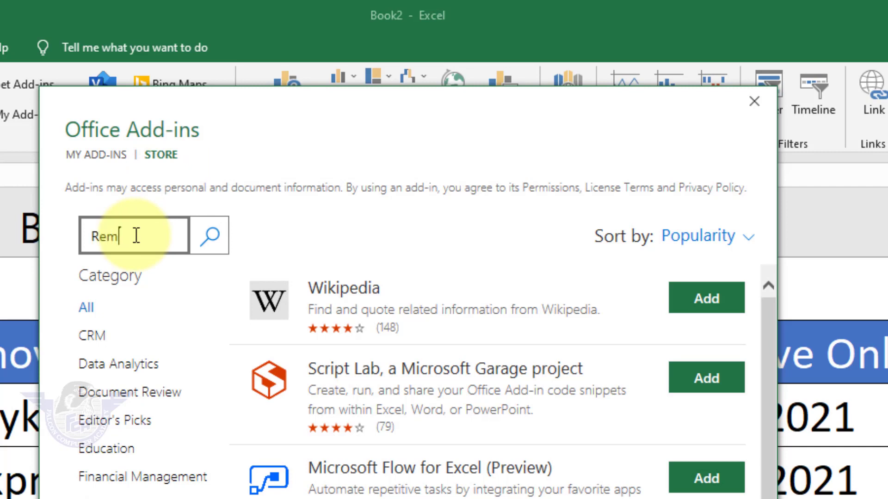
pyautogui.click(210, 247)
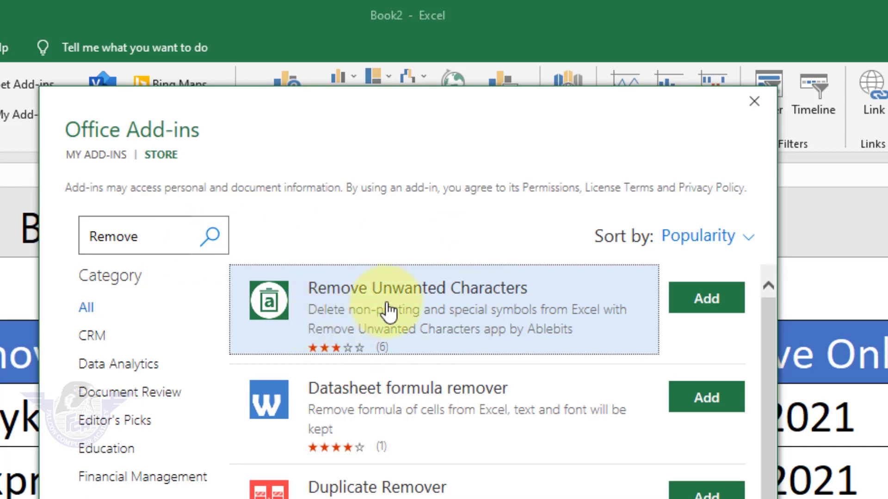
pyautogui.click(728, 309)
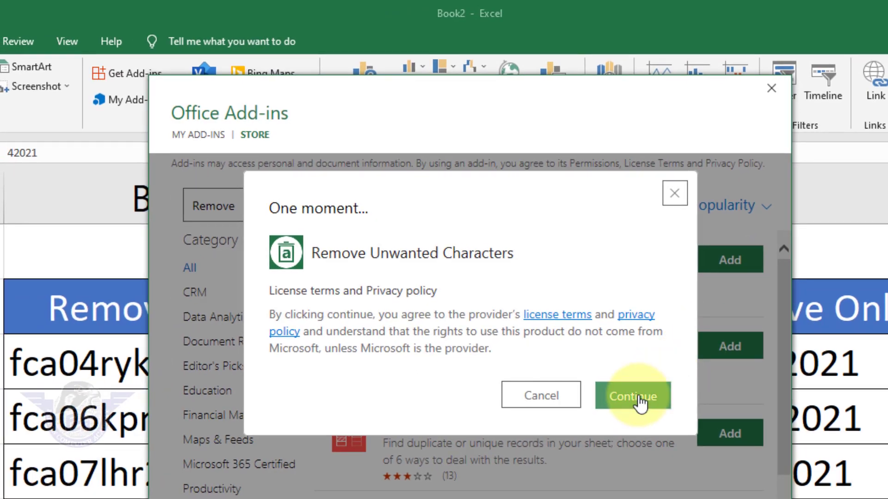
pyautogui.click(640, 402)
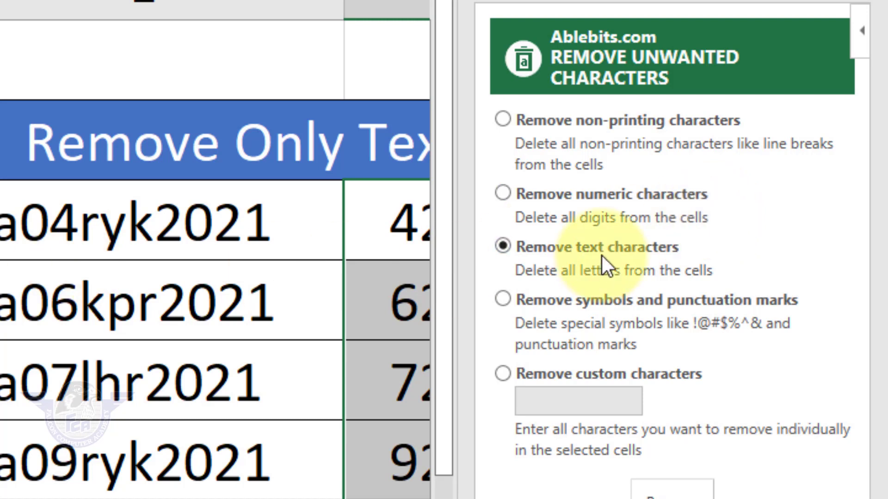
# Remove the numeric characters from the six source codes B3:B8 in the Remove Only Number table with the add-in.
pyautogui.click(538, 196)
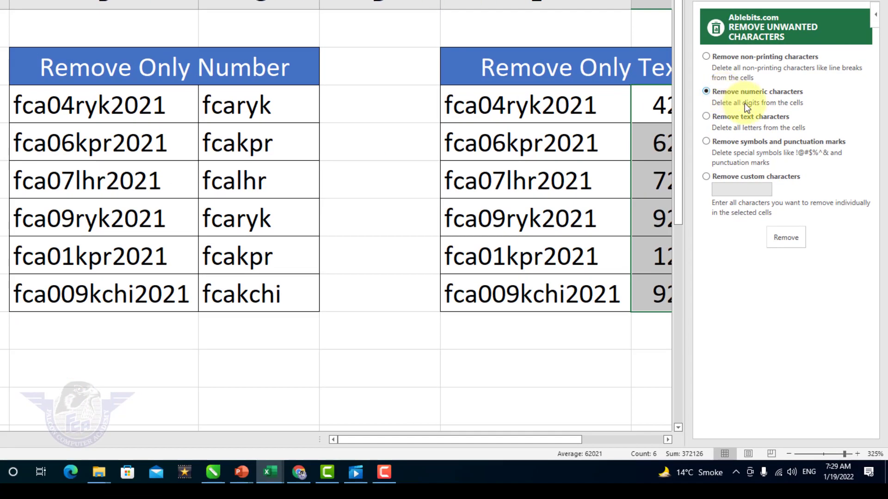
pyautogui.click(110, 115)
pyautogui.moveTo(111, 132); pyautogui.dragTo(119, 283)
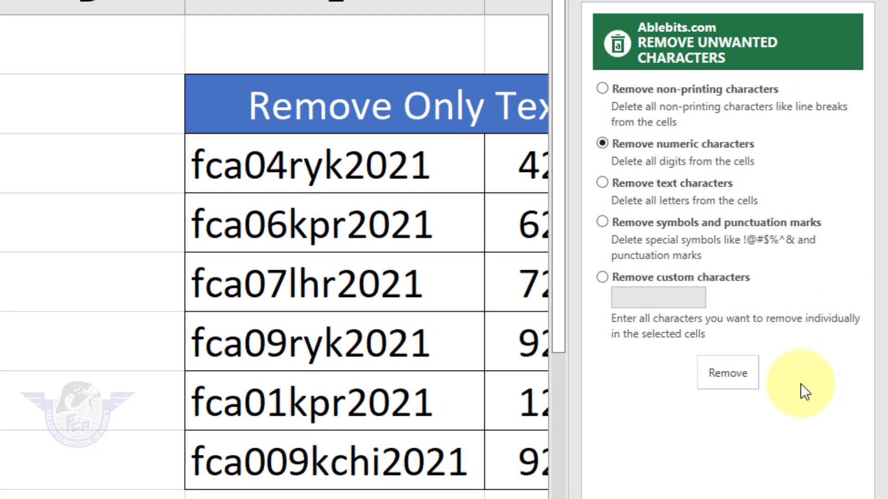
pyautogui.click(763, 321)
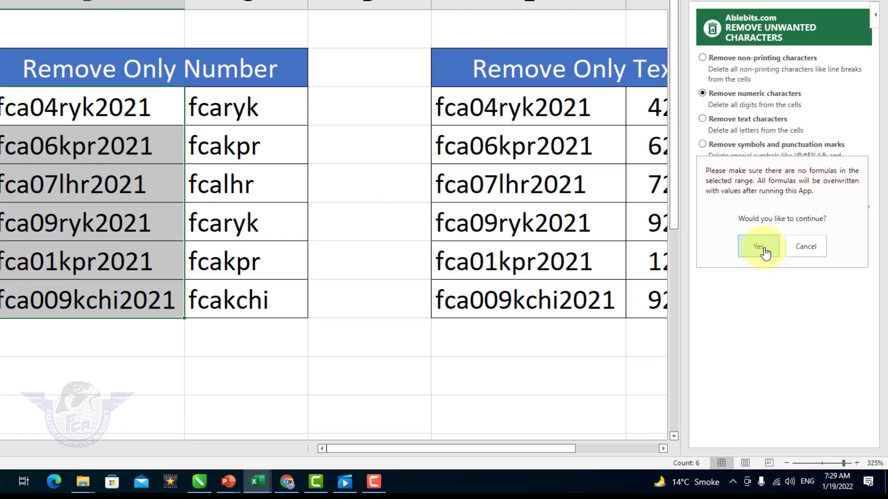
pyautogui.click(708, 342)
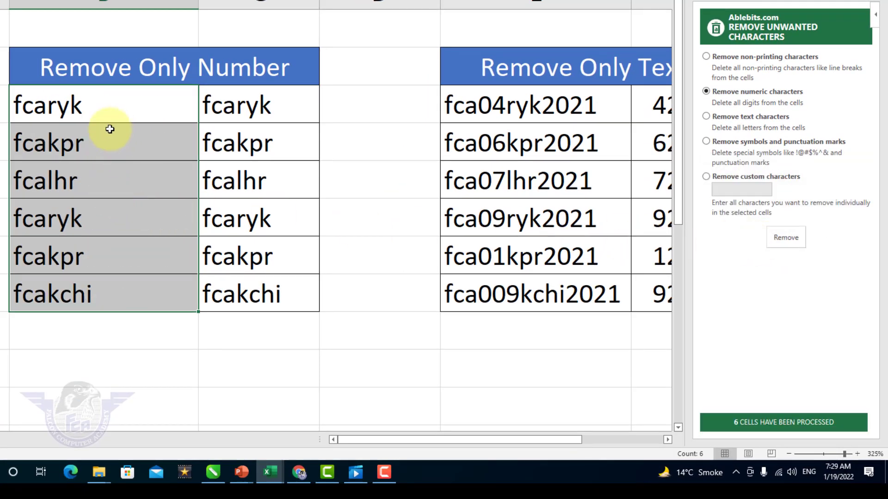
pyautogui.click(85, 109)
pyautogui.moveTo(86, 109); pyautogui.dragTo(87, 291)
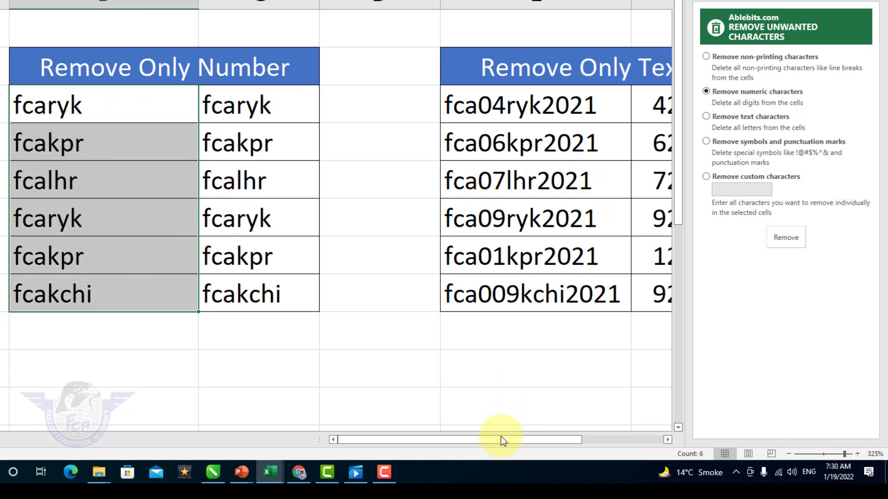
# Remove the text characters from the six source codes E3:E8 in the Remove Only Text table with the add-in.
pyautogui.moveTo(499, 442); pyautogui.dragTo(540, 440)
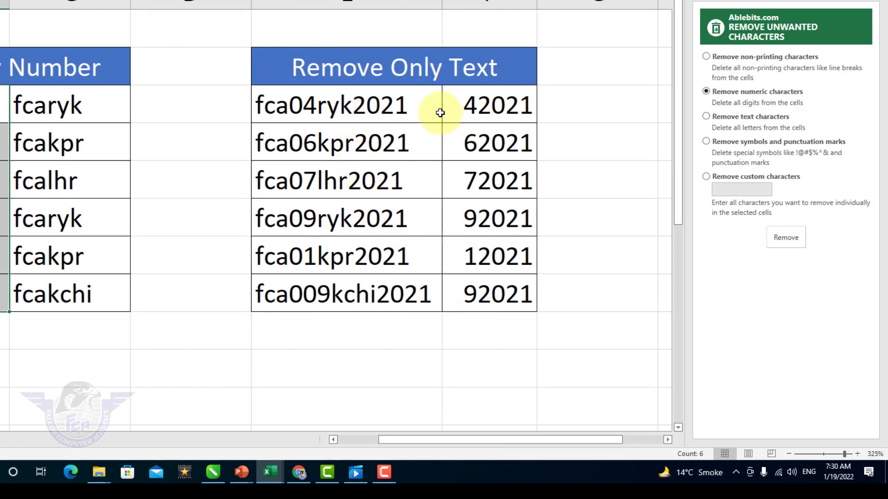
pyautogui.click(422, 111)
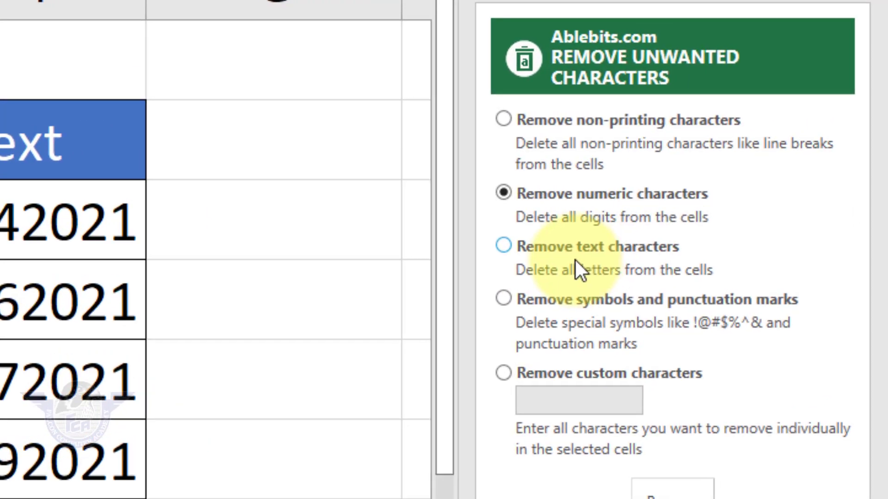
pyautogui.click(739, 125)
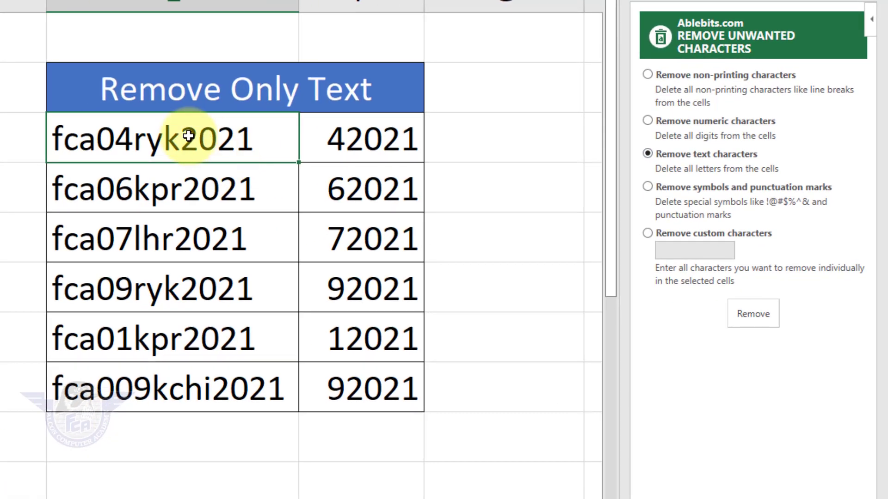
pyautogui.moveTo(18, 166); pyautogui.dragTo(49, 396)
pyautogui.moveTo(183, 333); pyautogui.dragTo(180, 390)
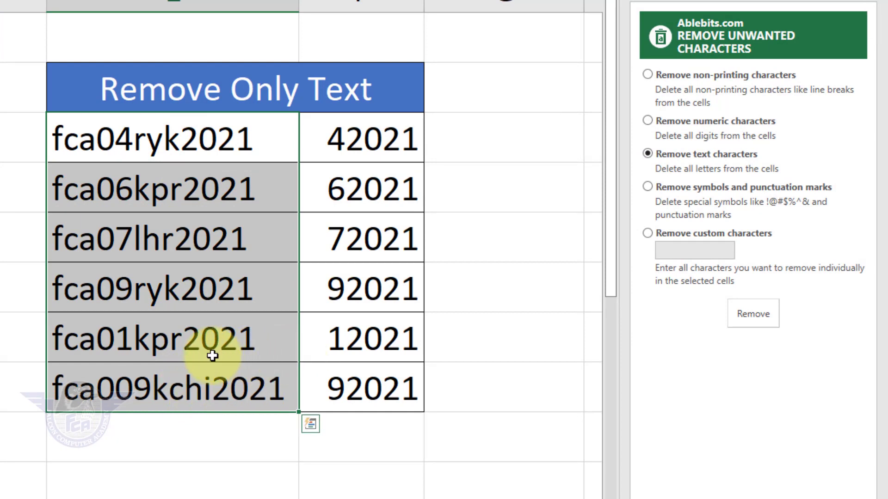
pyautogui.click(748, 322)
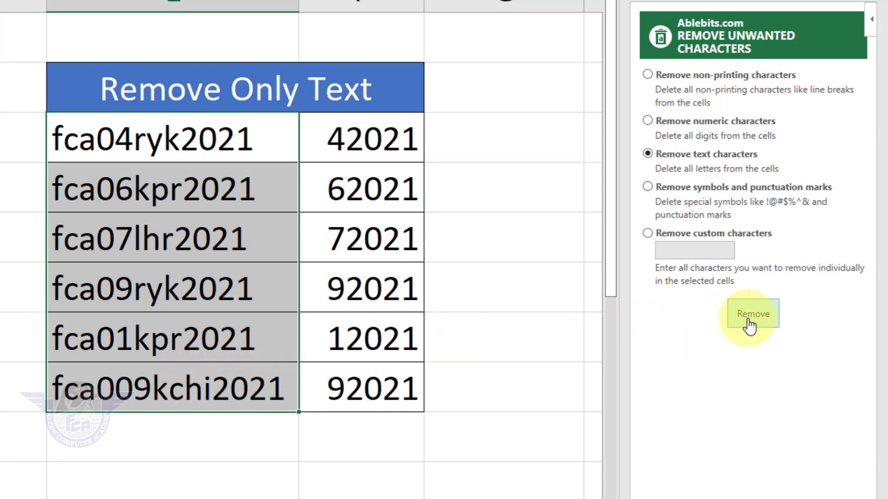
pyautogui.click(721, 324)
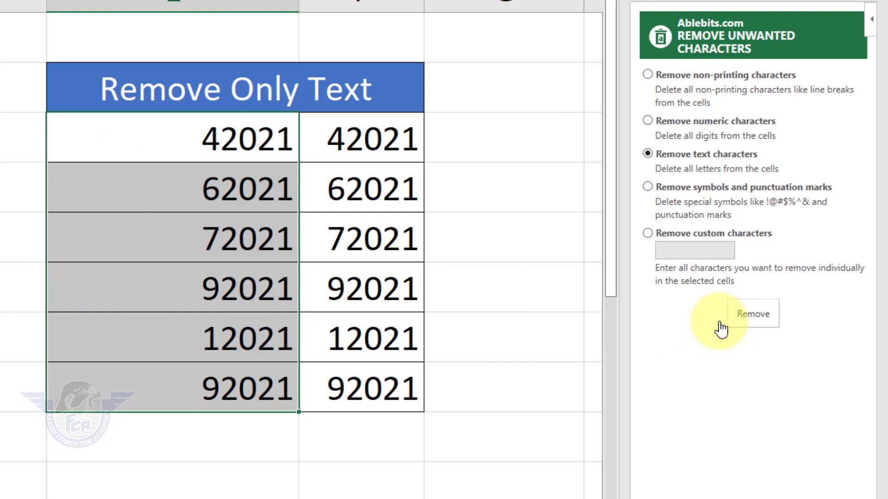